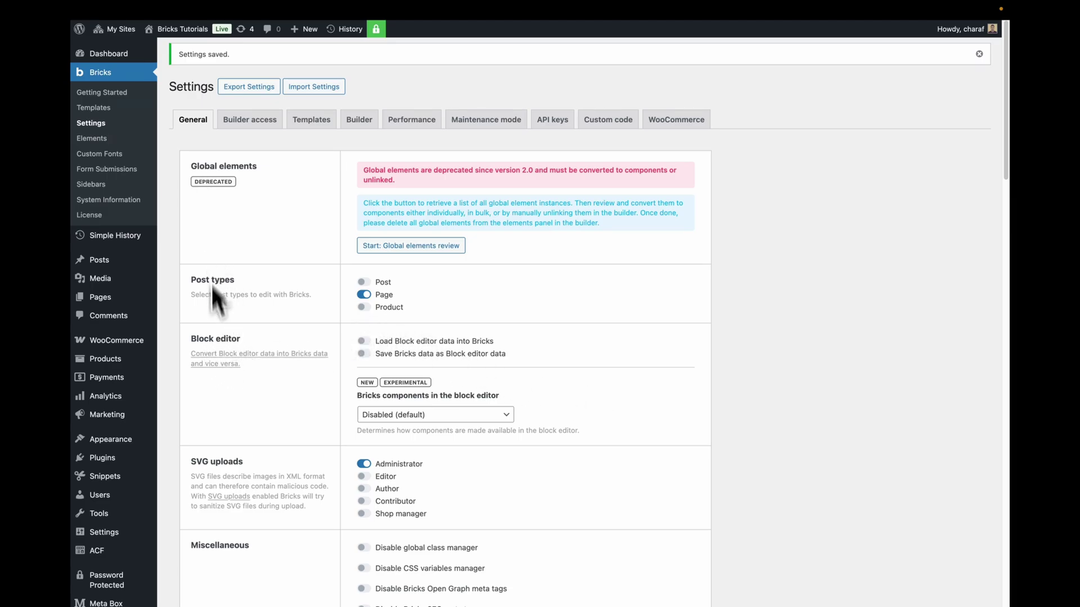
- Set 'Bricks components in the block editor' to 'Enable individual components manually'
{"action": "scroll", "coordinate": [393, 391], "scroll_direction": "down", "scroll_amount": 1}
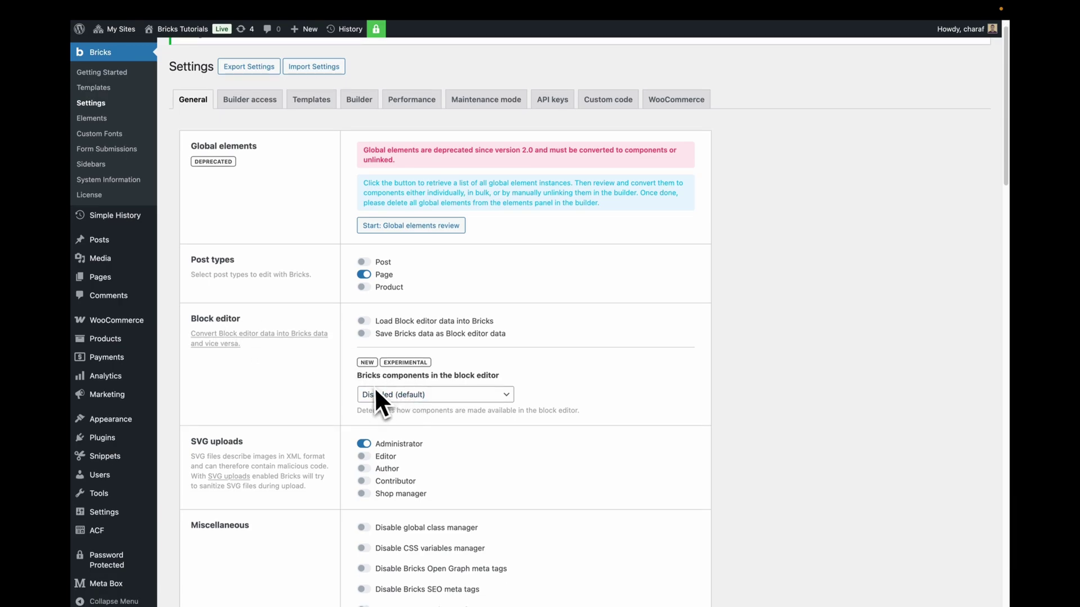
{"action": "left_click", "coordinate": [453, 395]}
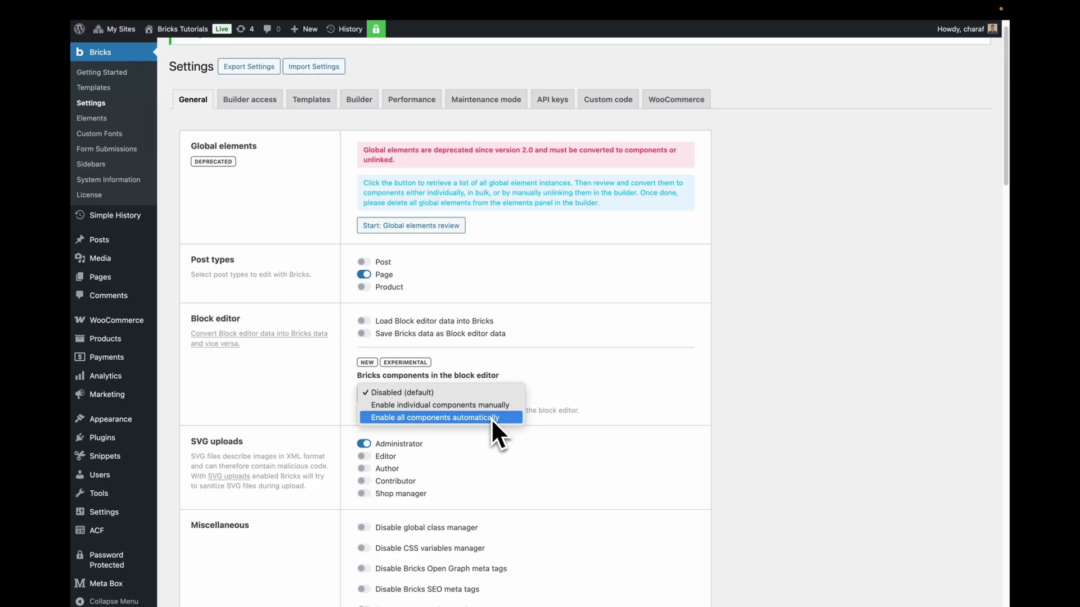
{"action": "left_click", "coordinate": [472, 409]}
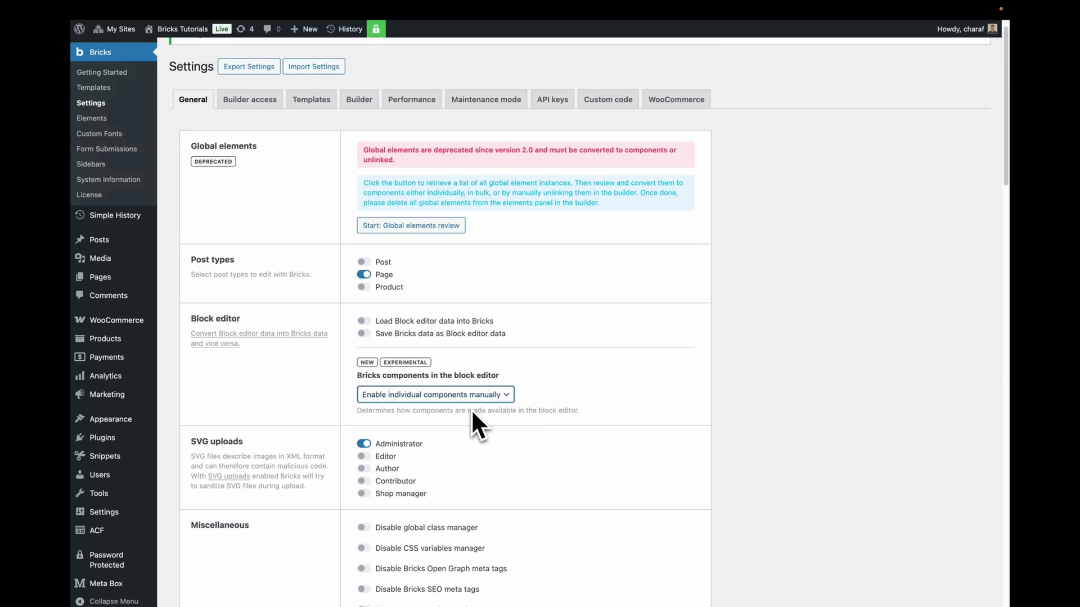
{"action": "scroll", "coordinate": [472, 423], "scroll_direction": "down", "scroll_amount": 15}
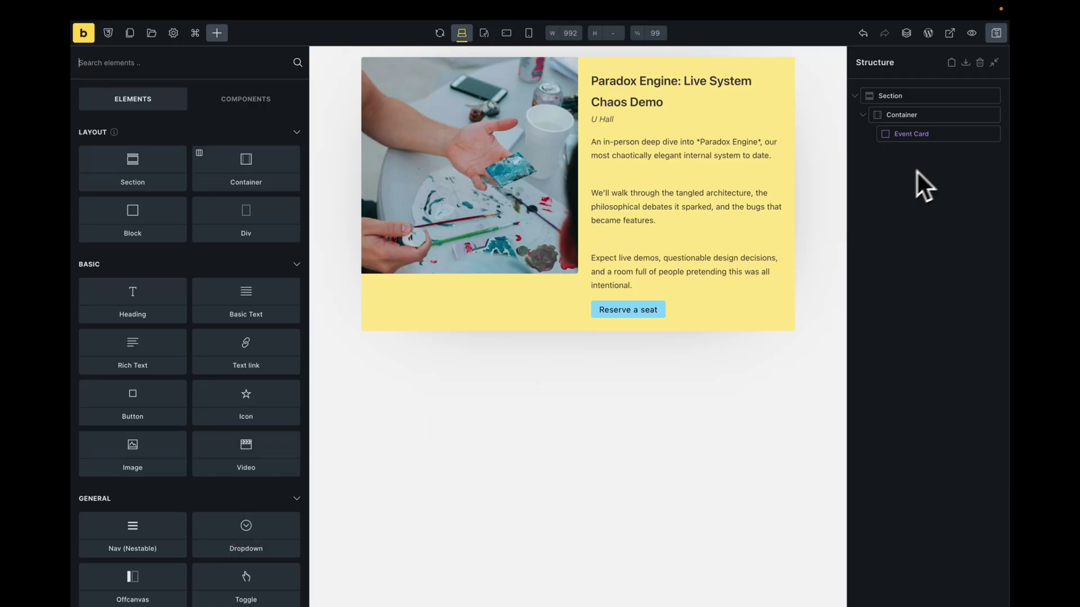
- Edit the Event Card component's Background color property with its Primary and Secondary options
{"action": "left_click", "coordinate": [899, 135]}
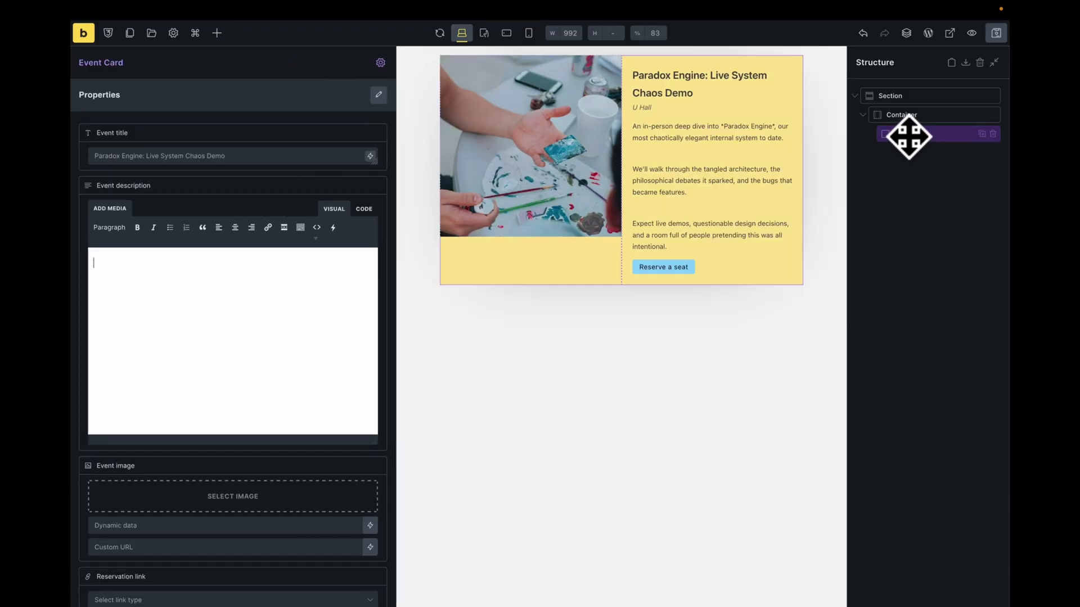
{"action": "left_click", "coordinate": [380, 63]}
{"action": "left_click", "coordinate": [278, 63]}
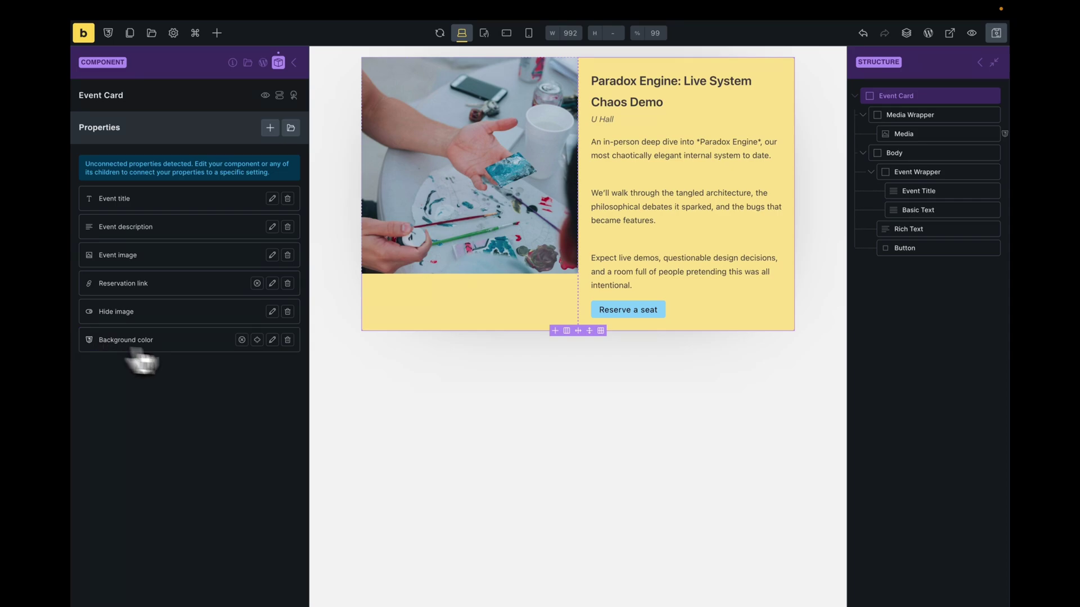
{"action": "left_click", "coordinate": [272, 339]}
{"action": "scroll", "coordinate": [219, 437], "scroll_direction": "down", "scroll_amount": 1}
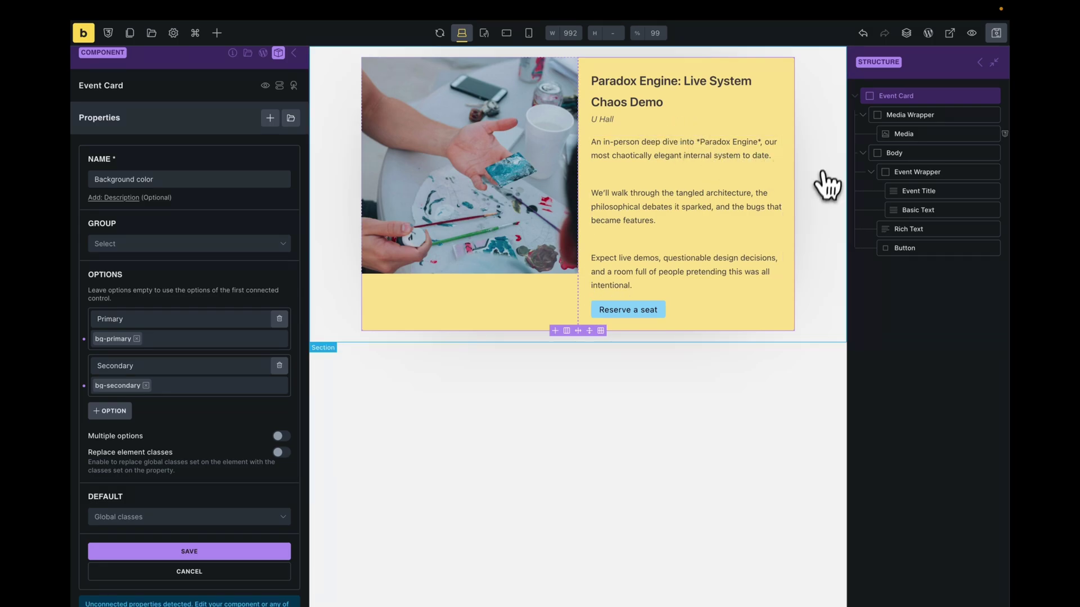
- Set the Event Card component's 'Use in block editor' to Enabled and save with Cmd+S
{"action": "left_click", "coordinate": [279, 53]}
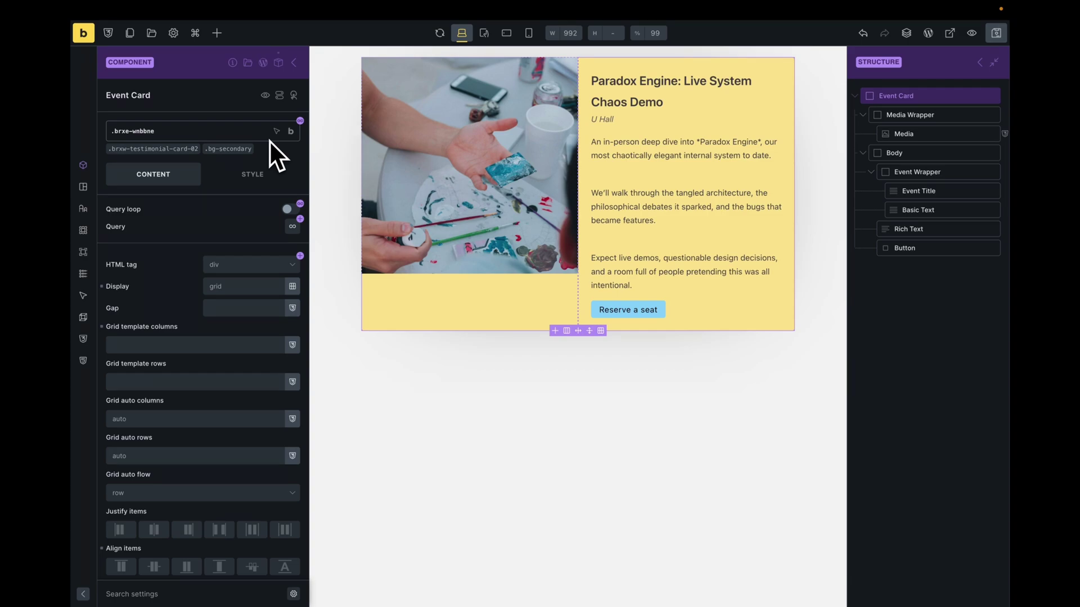
{"action": "left_click", "coordinate": [265, 66]}
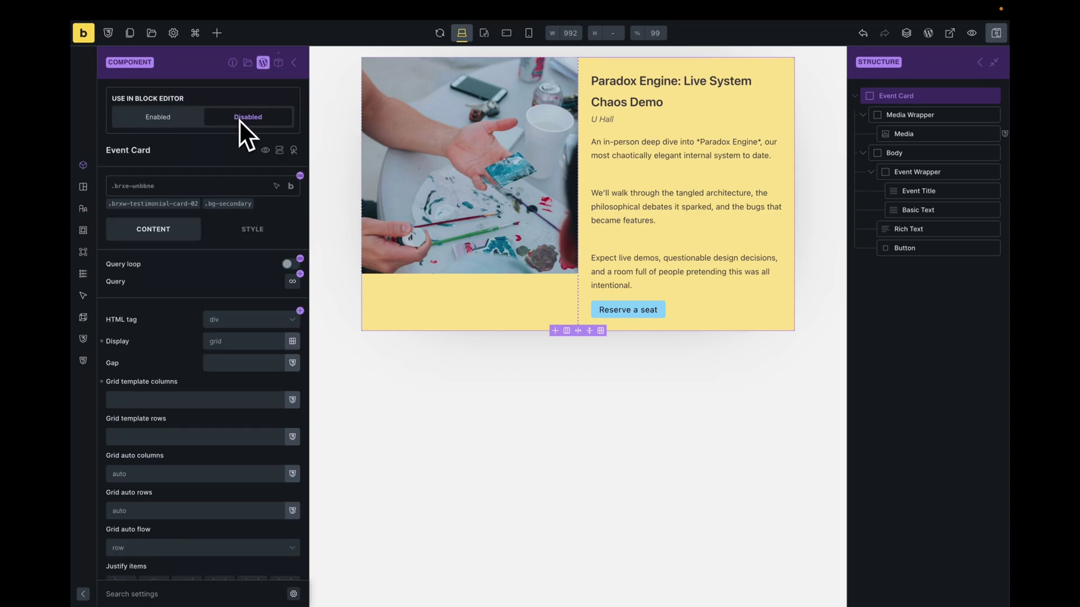
{"action": "left_click", "coordinate": [151, 123]}
{"action": "key", "text": "super+s"}
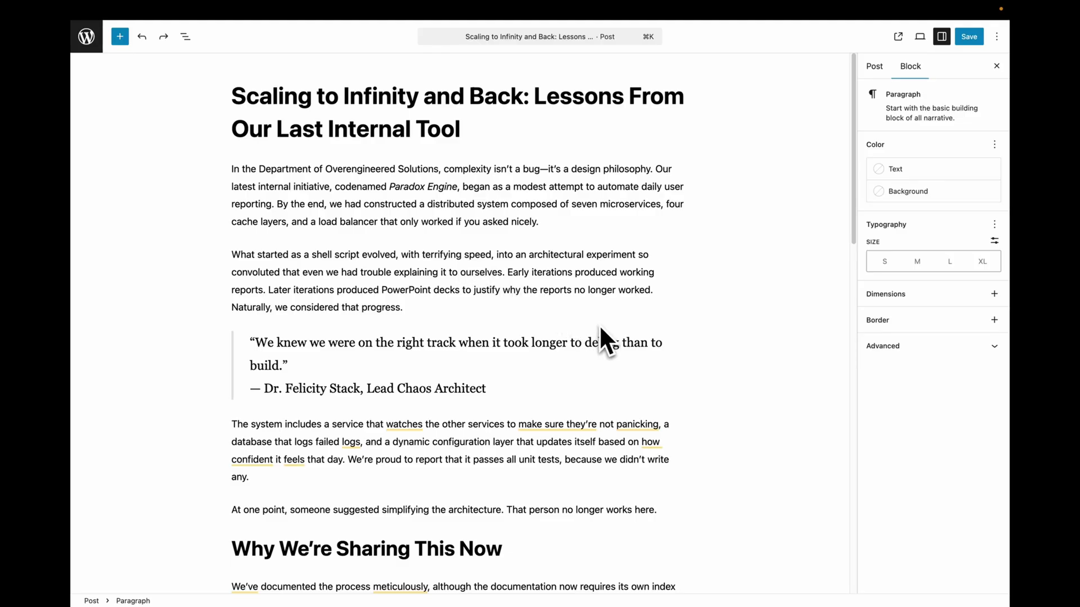
- Insert the Bricks: Components Event Card block after the paragraph ending 'this one's for you.'
{"action": "scroll", "coordinate": [600, 328], "scroll_direction": "down", "scroll_amount": 5}
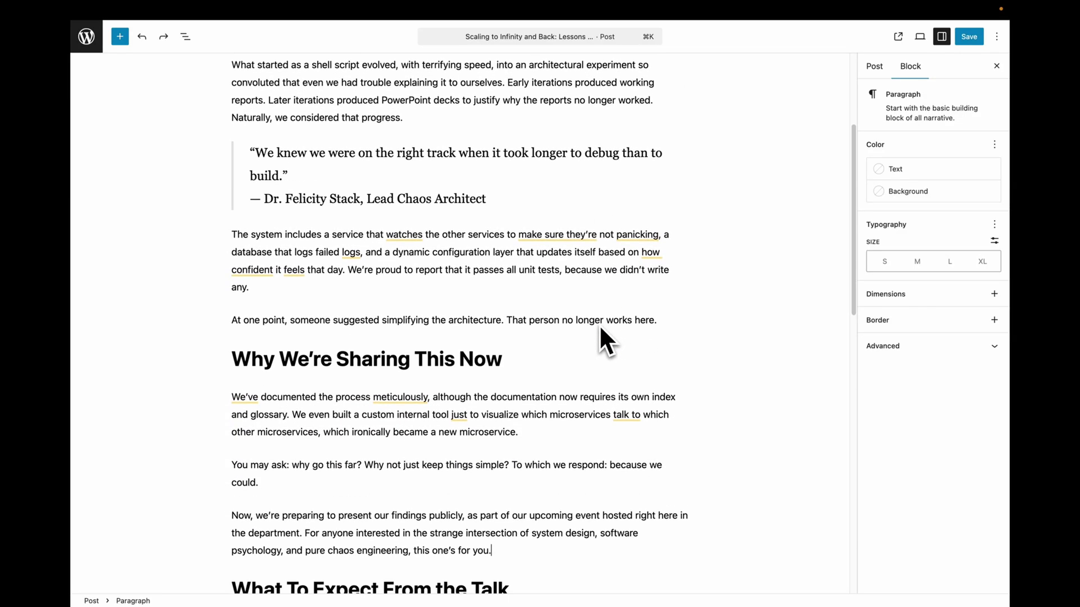
{"action": "scroll", "coordinate": [613, 365], "scroll_direction": "down", "scroll_amount": 4}
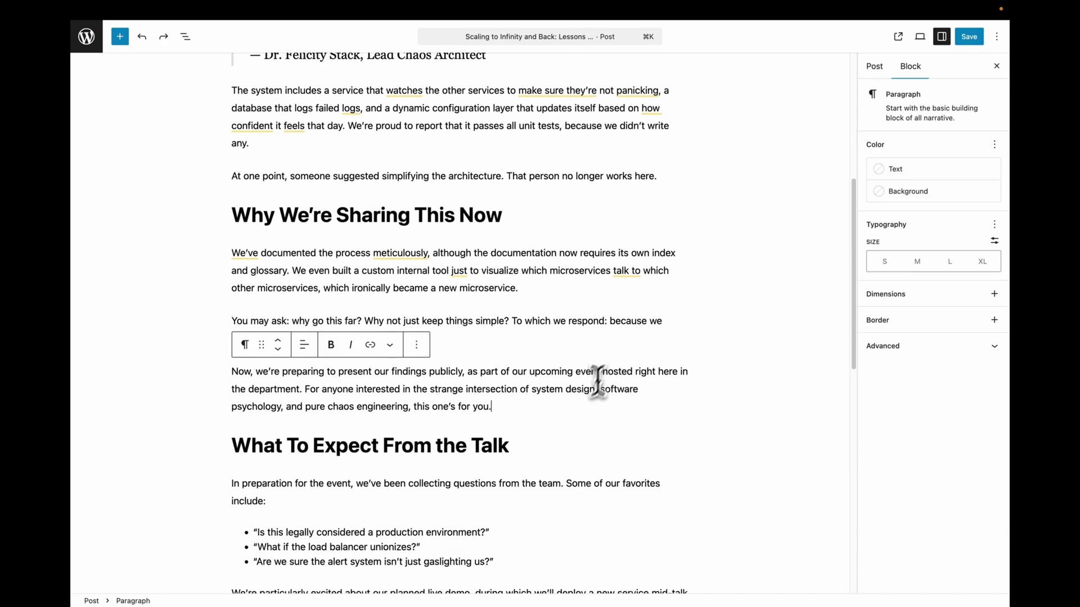
{"action": "key", "text": "Return"}
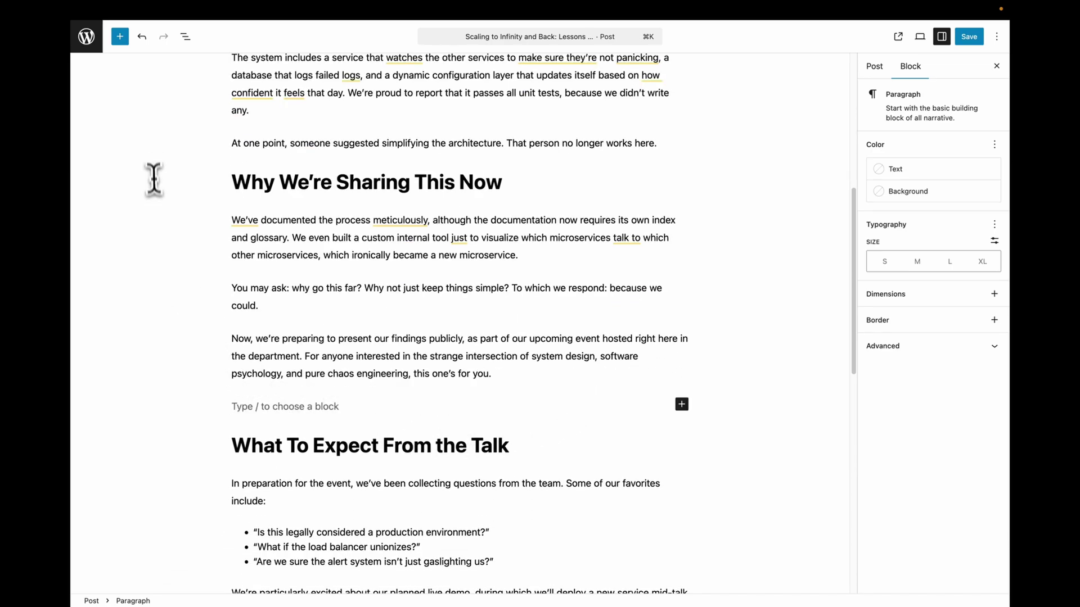
{"action": "left_click", "coordinate": [121, 39]}
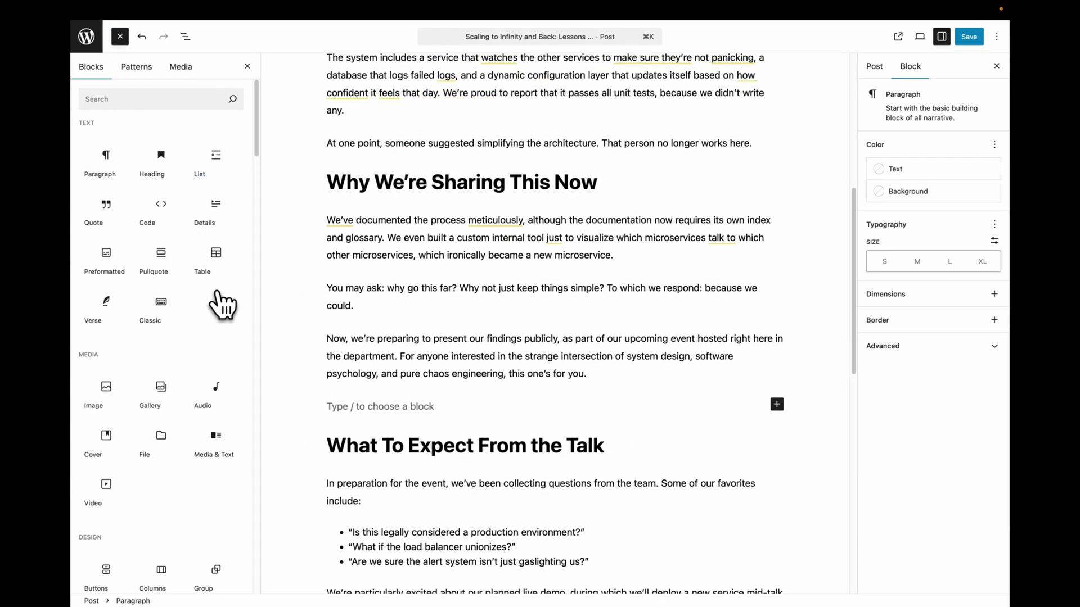
{"action": "scroll", "coordinate": [222, 298], "scroll_direction": "down", "scroll_amount": 15}
{"action": "scroll", "coordinate": [222, 298], "scroll_direction": "down", "scroll_amount": 20}
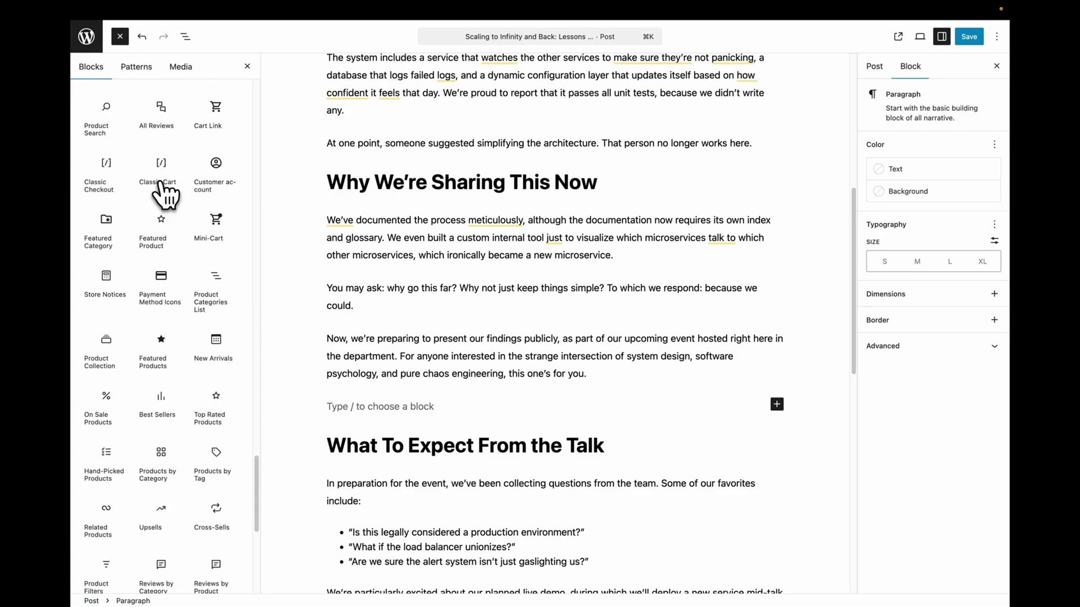
{"action": "mouse_move", "coordinate": [115, 394]}
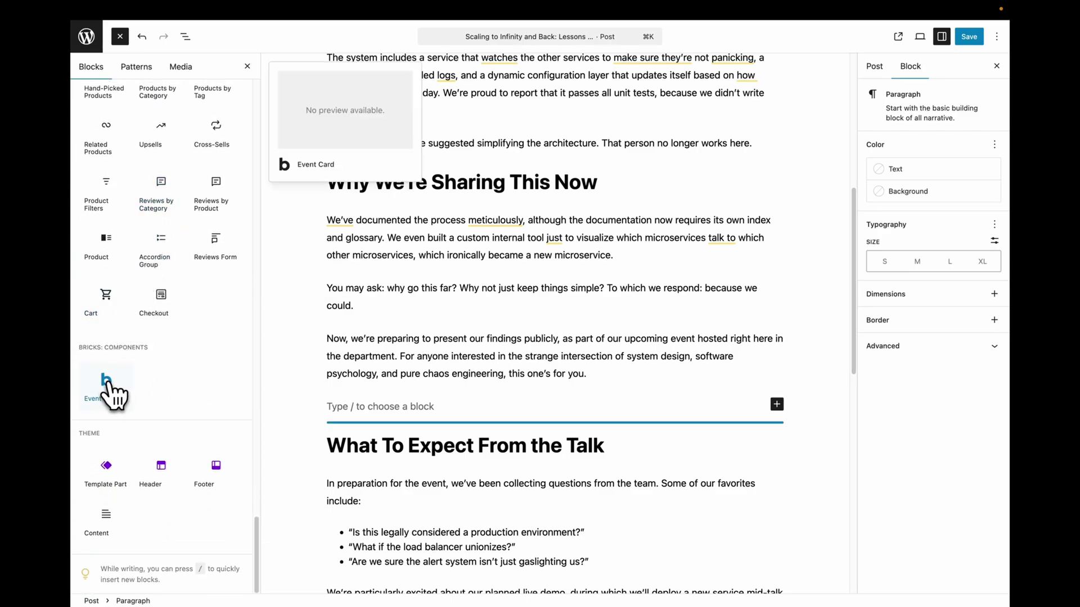
{"action": "left_click", "coordinate": [117, 391]}
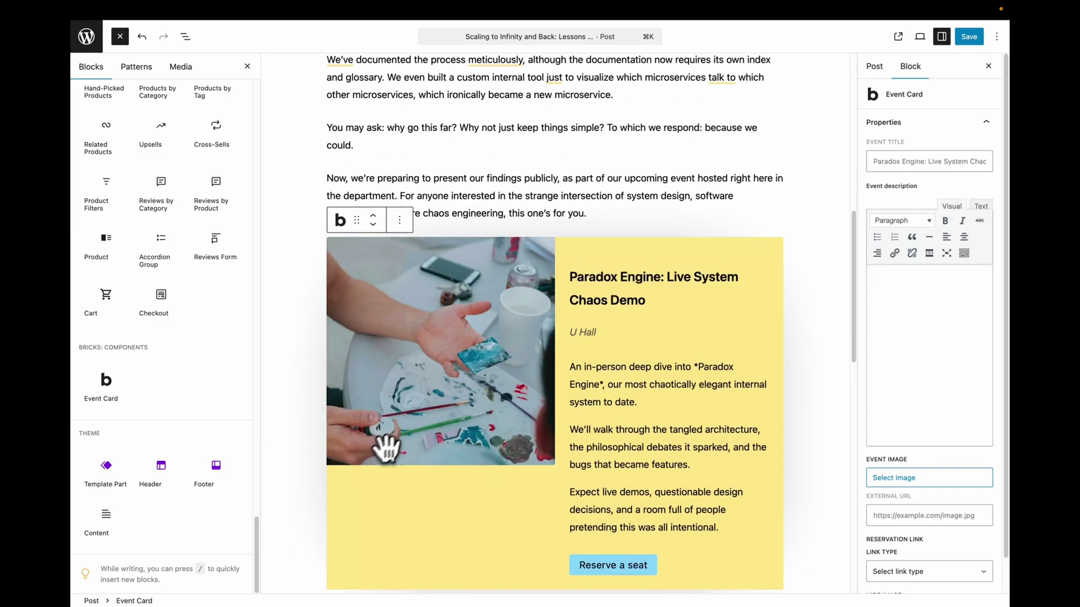
{"action": "scroll", "coordinate": [592, 367], "scroll_direction": "down", "scroll_amount": 1}
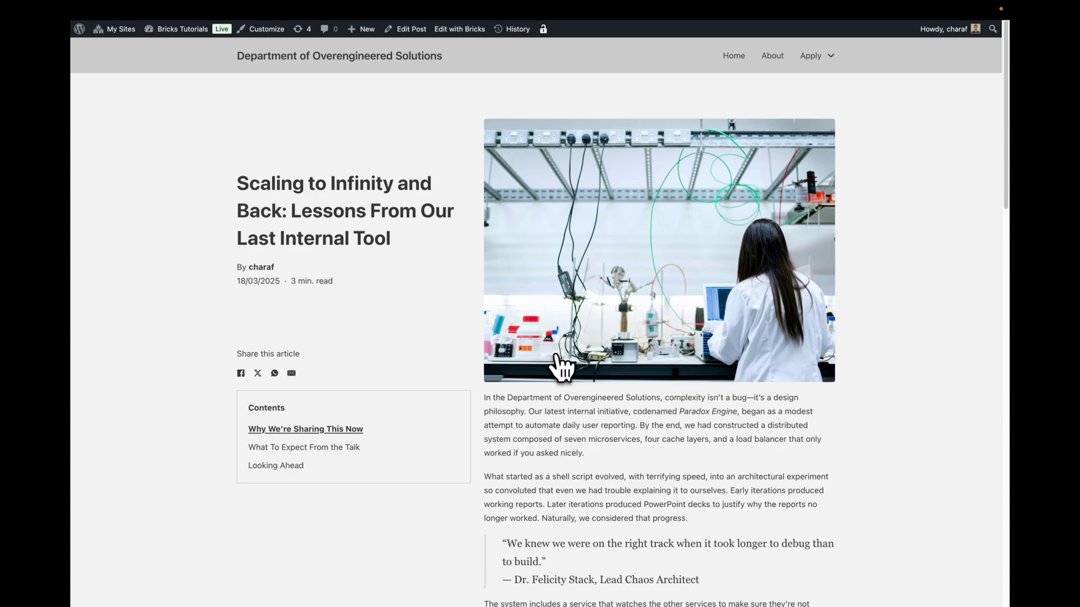
- Scroll through the front-end post to view the newly inserted Event Card
{"action": "scroll", "coordinate": [561, 368], "scroll_direction": "down", "scroll_amount": 8}
{"action": "scroll", "coordinate": [561, 369], "scroll_direction": "up", "scroll_amount": 8}
{"action": "scroll", "coordinate": [560, 368], "scroll_direction": "down", "scroll_amount": 9}
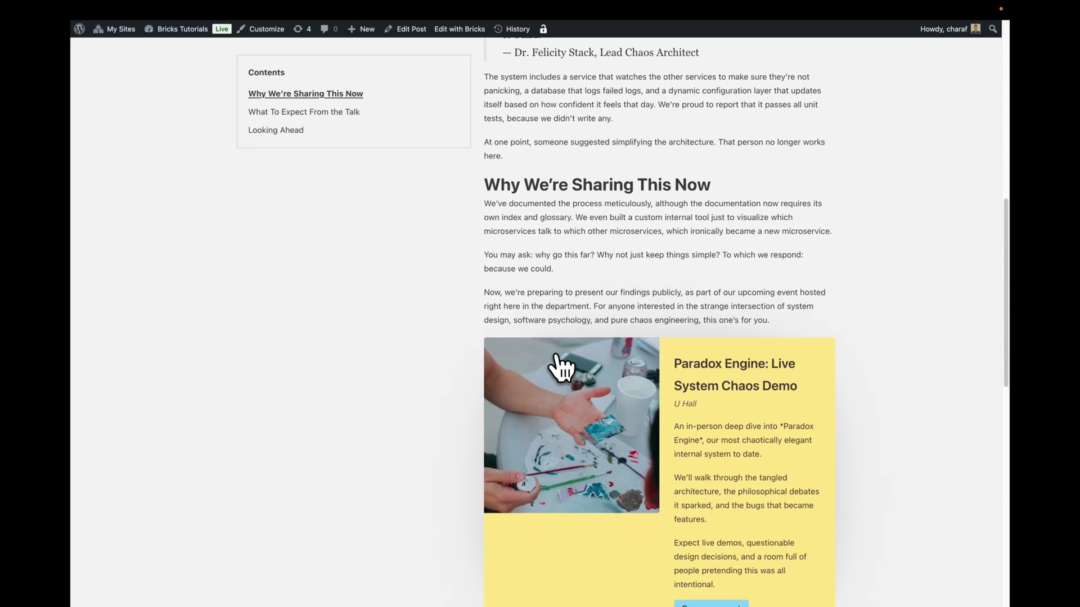
{"action": "scroll", "coordinate": [561, 368], "scroll_direction": "down", "scroll_amount": 3}
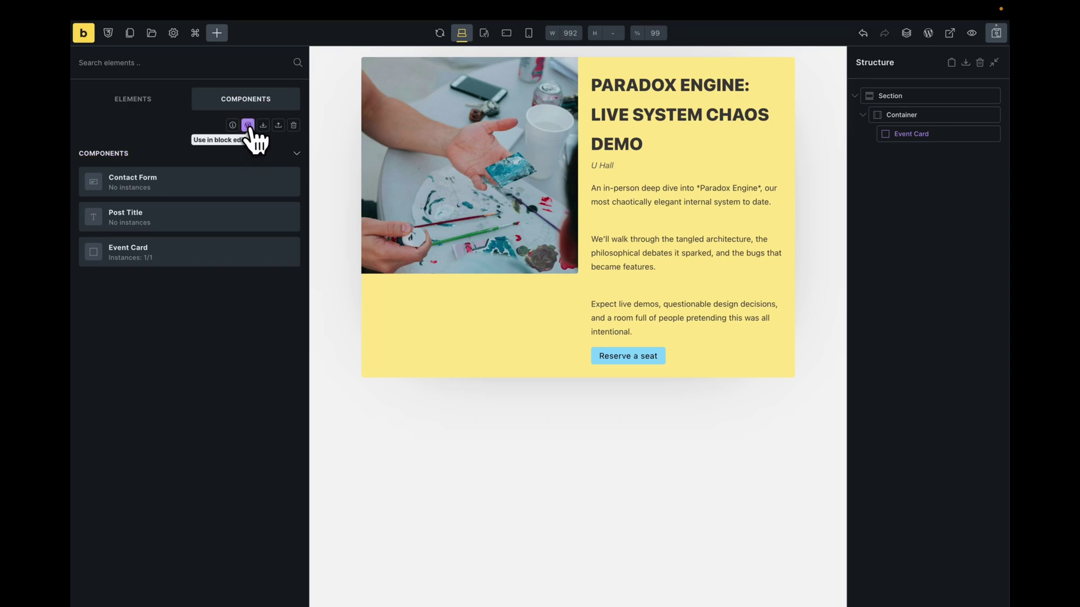
- Toggle the block-editor components filter, then enable and confirm Contact Form for the block editor
{"action": "left_click", "coordinate": [250, 127]}
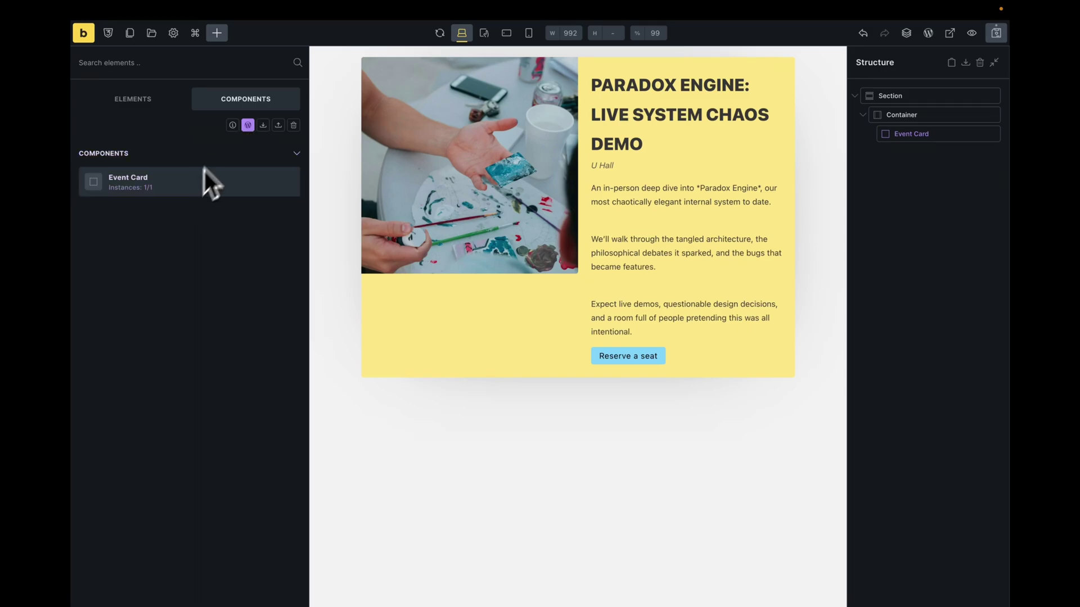
{"action": "left_click", "coordinate": [248, 126]}
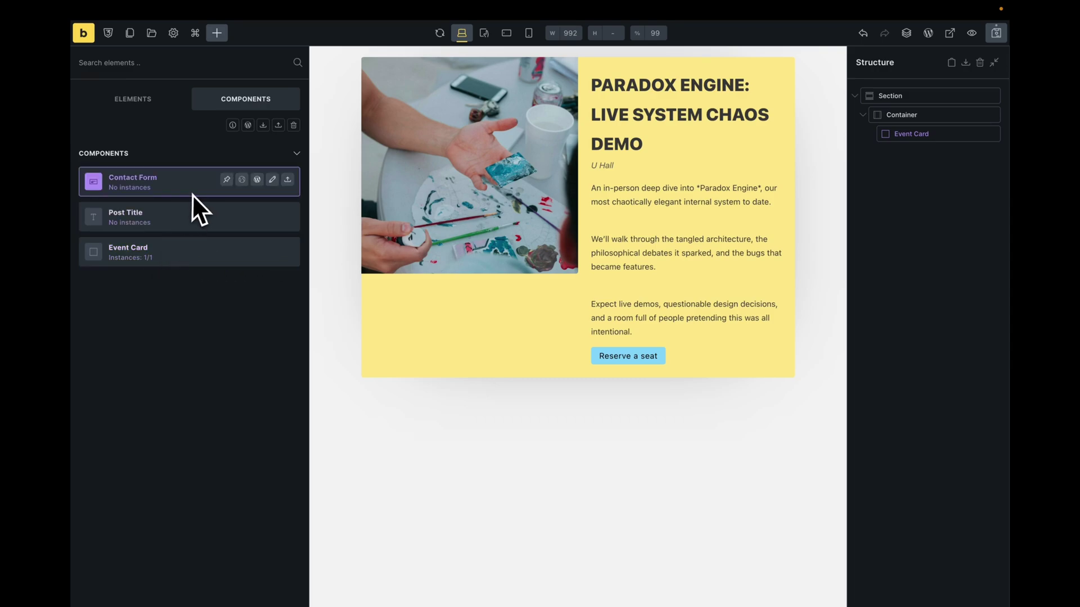
{"action": "left_click", "coordinate": [257, 181]}
{"action": "left_click", "coordinate": [257, 181]}
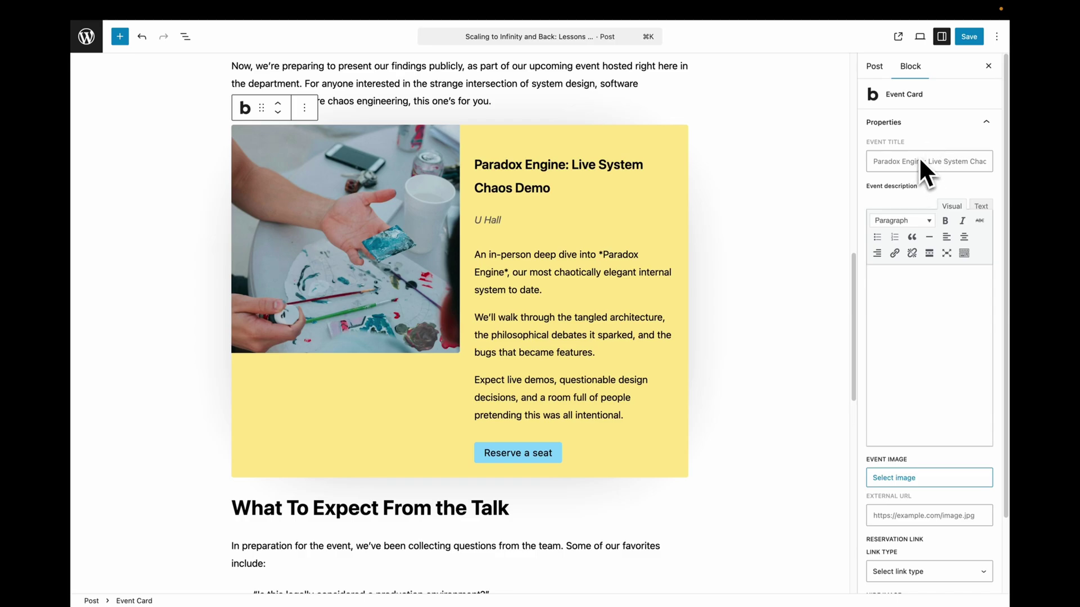
- Change the Event Card block's event title to 'Custom'
{"action": "scroll", "coordinate": [919, 158], "scroll_direction": "down", "scroll_amount": 3}
{"action": "scroll", "coordinate": [925, 350], "scroll_direction": "up", "scroll_amount": 3}
{"action": "left_click", "coordinate": [934, 163]}
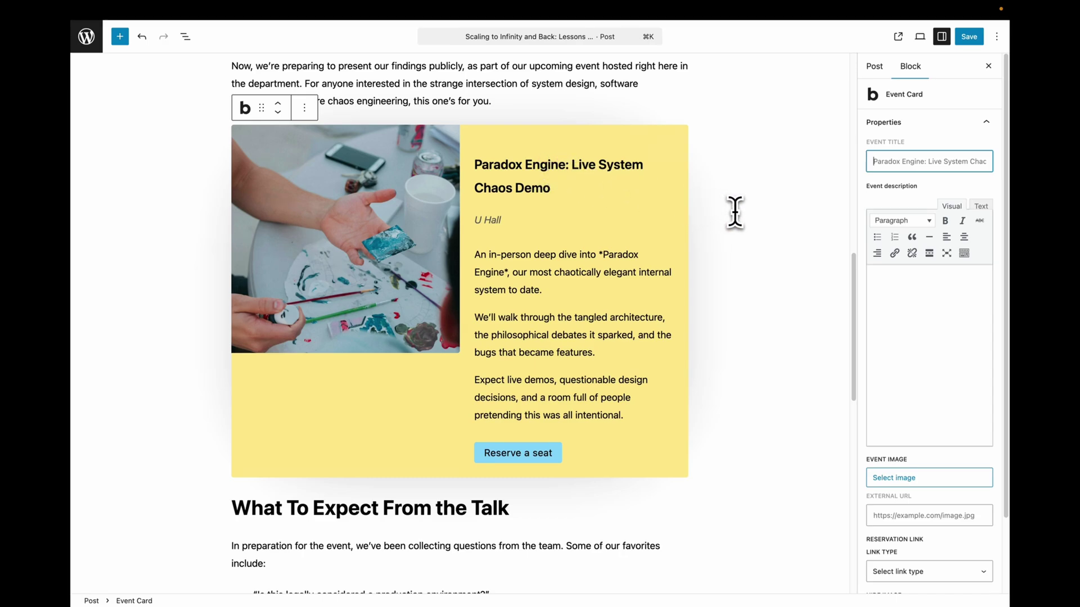
{"action": "key", "text": "super+a"}
{"action": "type", "text": "Custom"}
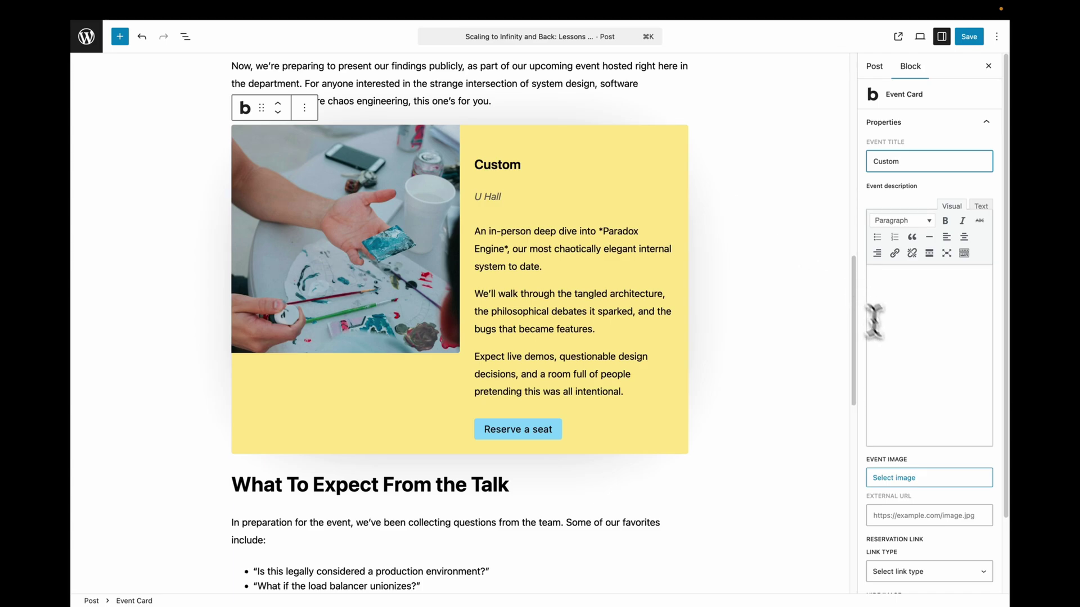
- Turn on Hide Image, set Background Color to Primary, and save the post
{"action": "scroll", "coordinate": [911, 371], "scroll_direction": "down", "scroll_amount": 3}
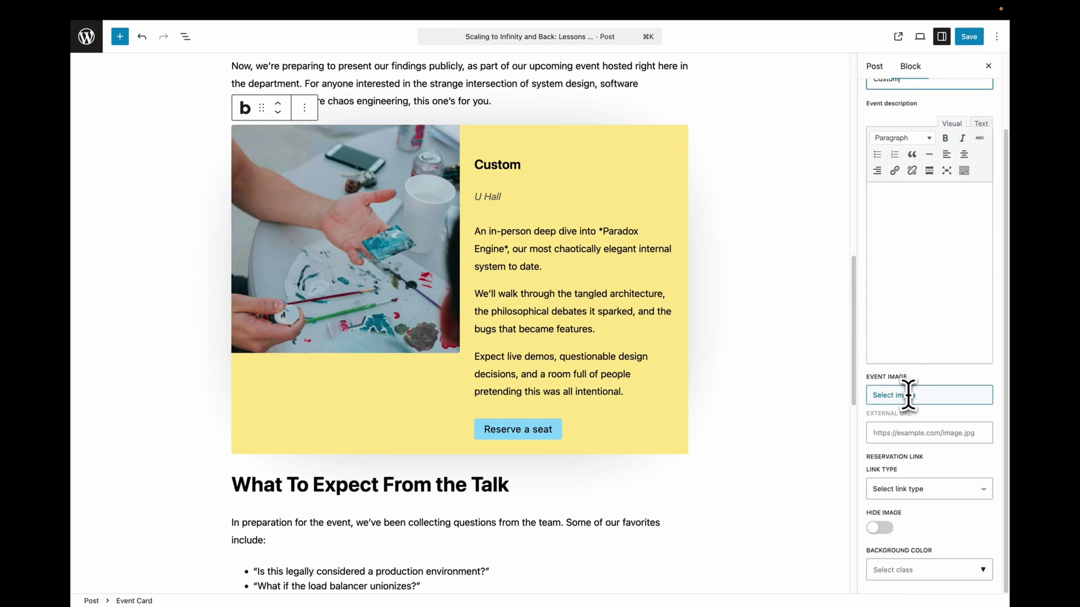
{"action": "left_click", "coordinate": [883, 528]}
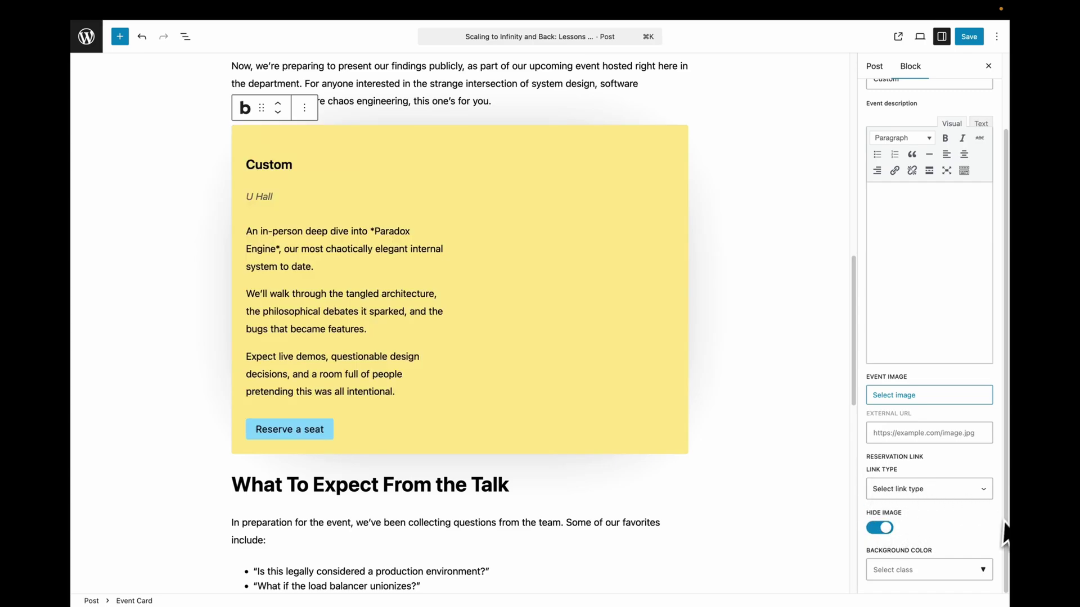
{"action": "left_click", "coordinate": [919, 570]}
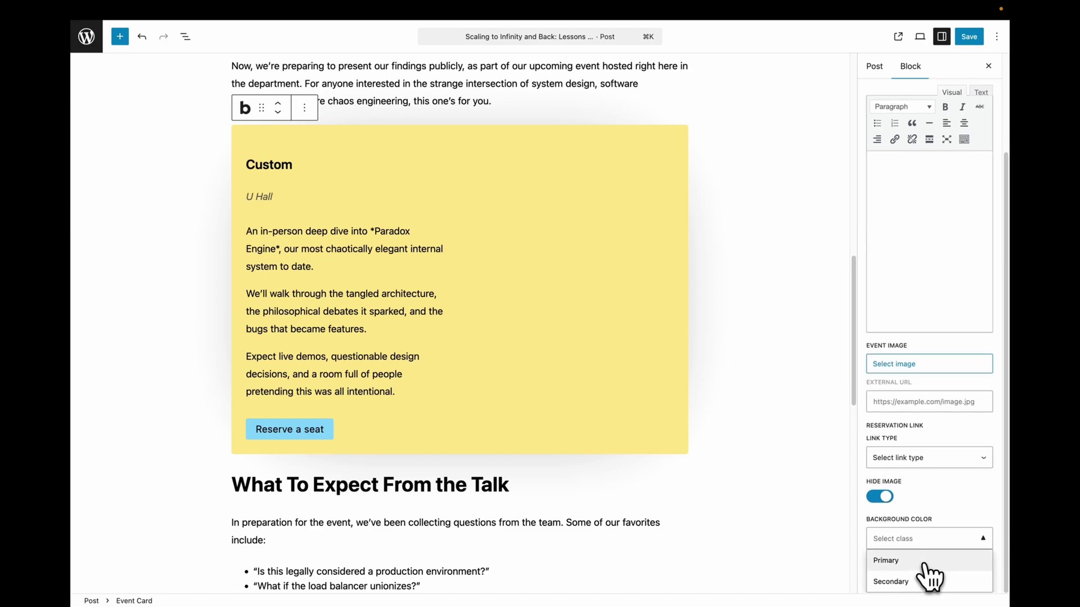
{"action": "left_click", "coordinate": [924, 560]}
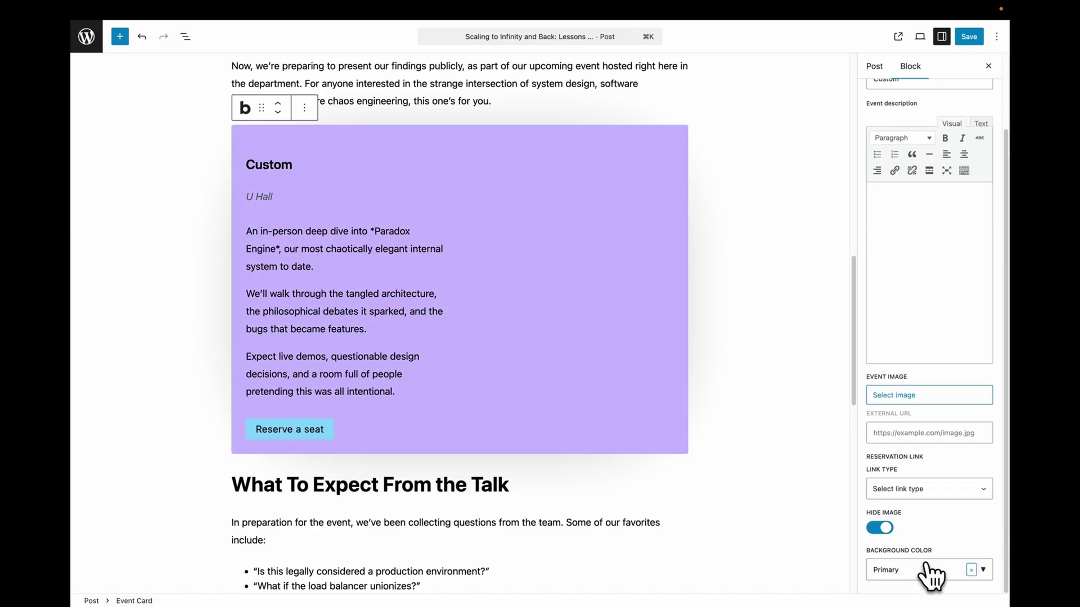
{"action": "left_click", "coordinate": [969, 38]}
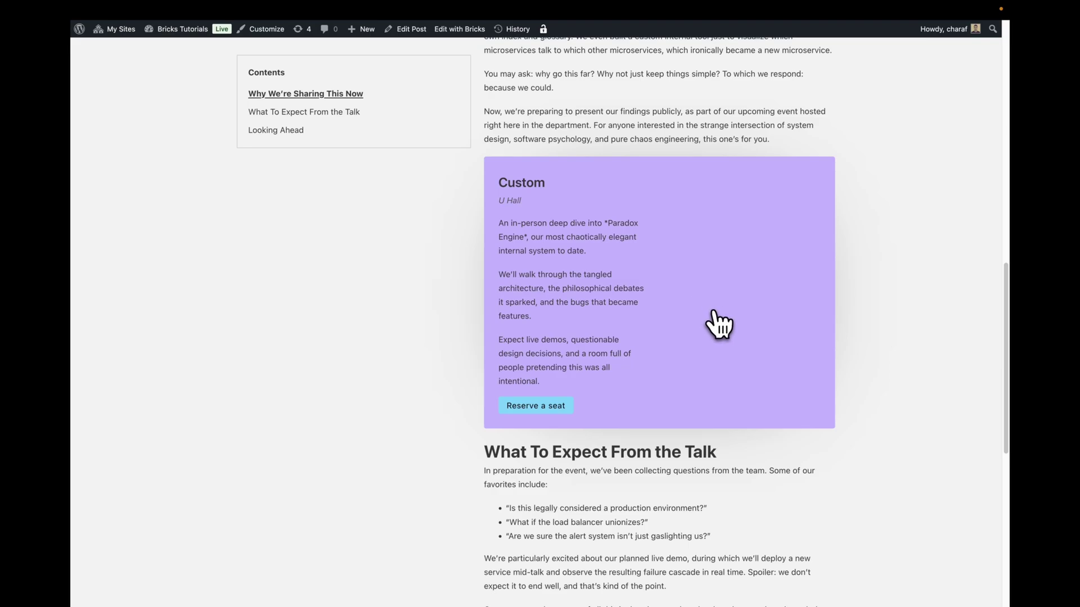
- View the purple, image-free Custom card on the front end, then switch to the other post
{"action": "scroll", "coordinate": [711, 321], "scroll_direction": "up", "scroll_amount": 1}
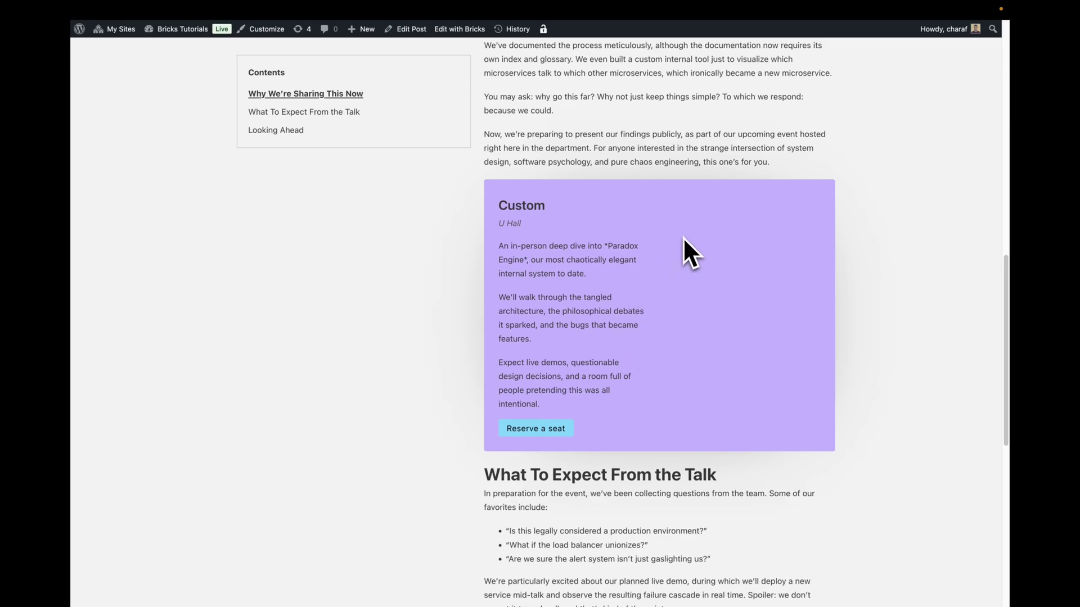
{"action": "scroll", "coordinate": [663, 290], "scroll_direction": "down", "scroll_amount": 1}
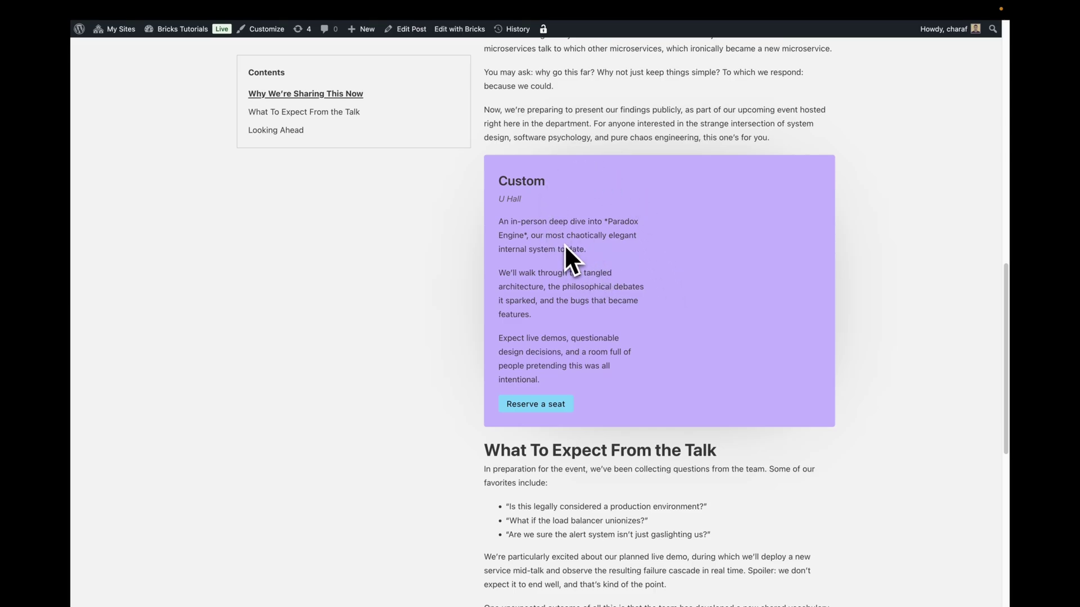
{"action": "key", "text": "ctrl+Tab"}
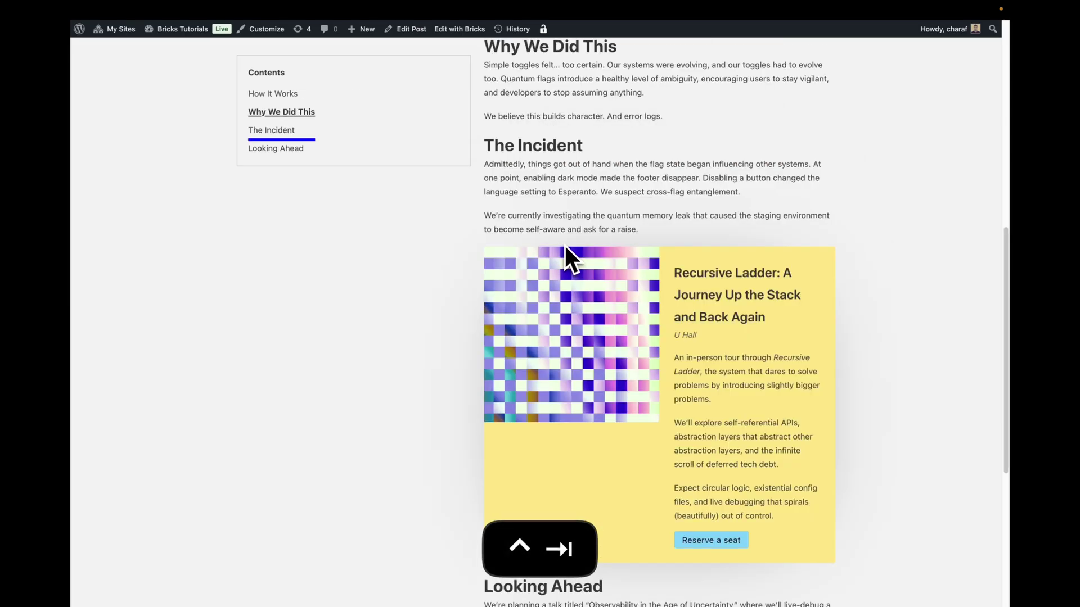
- Scroll to the Recursive Ladder card and select, then deselect, its title text
{"action": "scroll", "coordinate": [565, 244], "scroll_direction": "up", "scroll_amount": 2}
{"action": "scroll", "coordinate": [565, 244], "scroll_direction": "down", "scroll_amount": 5}
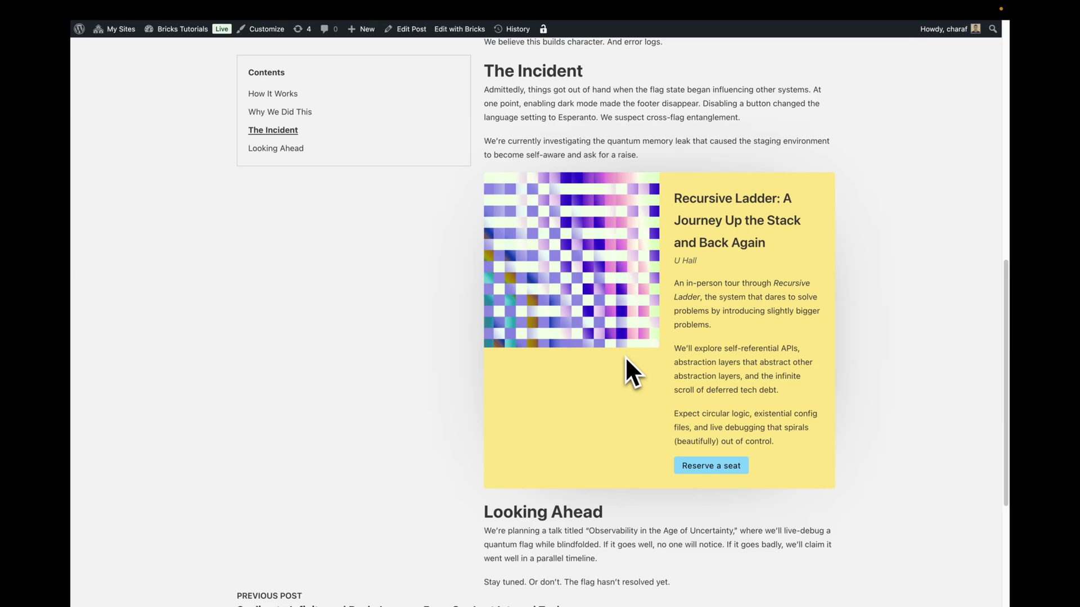
{"action": "scroll", "coordinate": [625, 356], "scroll_direction": "down", "scroll_amount": 1}
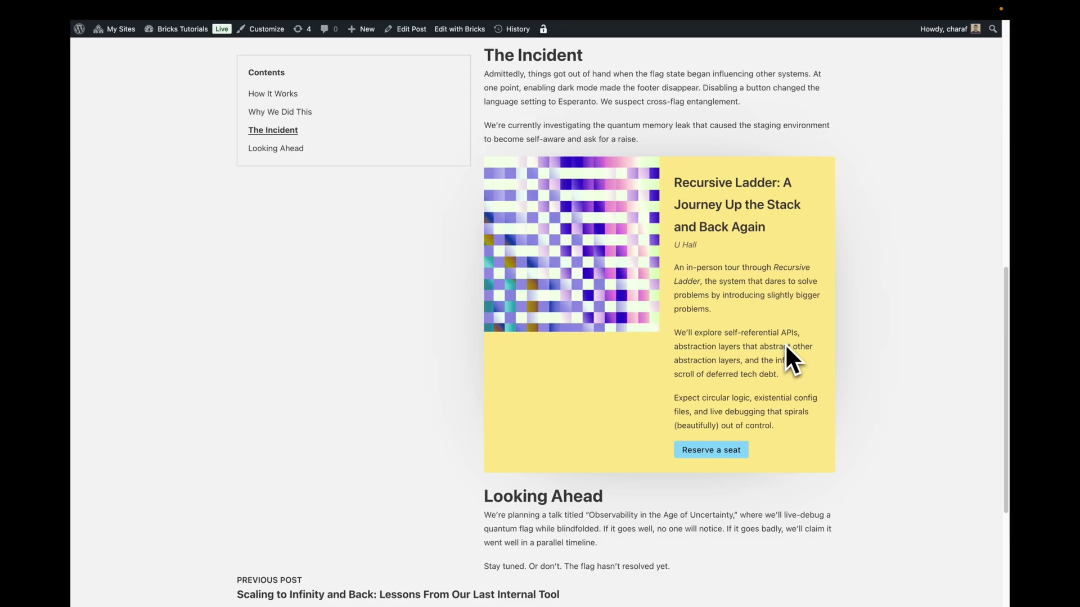
{"action": "left_click_drag", "start_coordinate": [674, 181], "coordinate": [771, 232]}
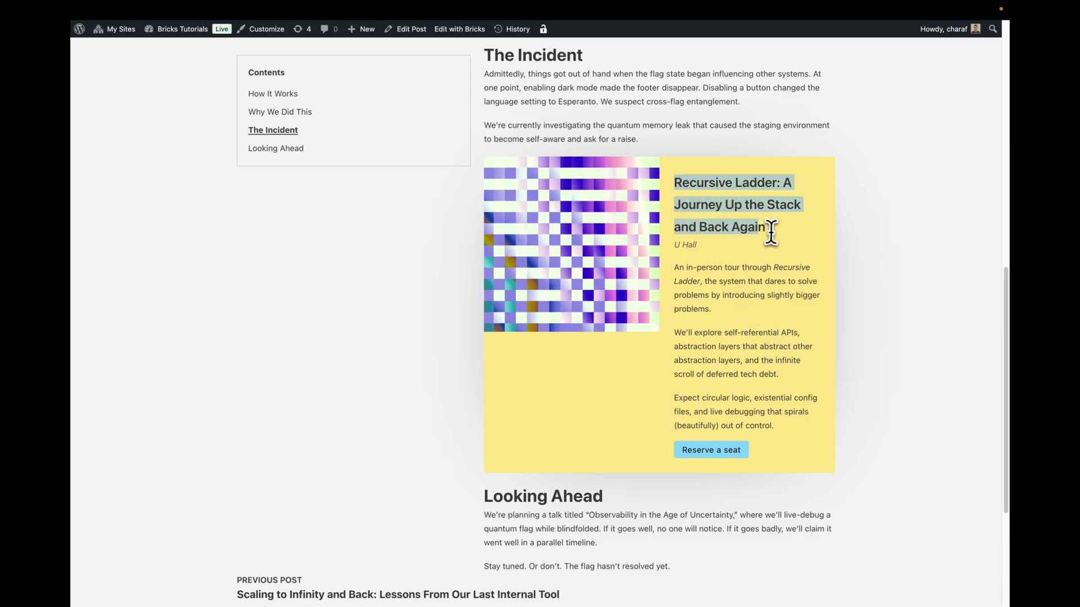
{"action": "left_click", "coordinate": [784, 235]}
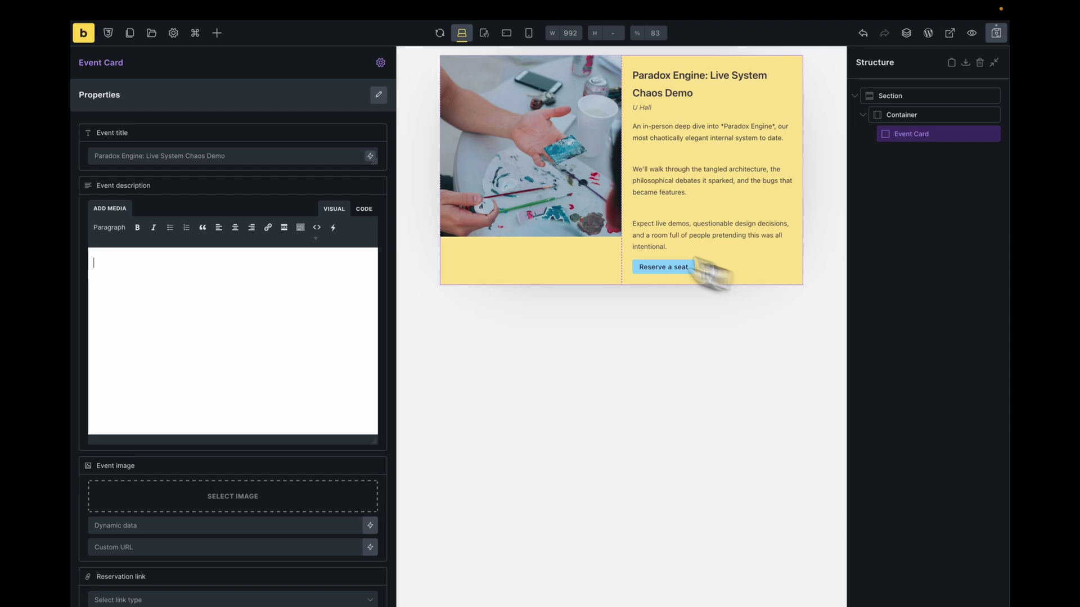
- Edit the Event Card component and set its Event Title font size to 32
{"action": "left_click", "coordinate": [381, 63]}
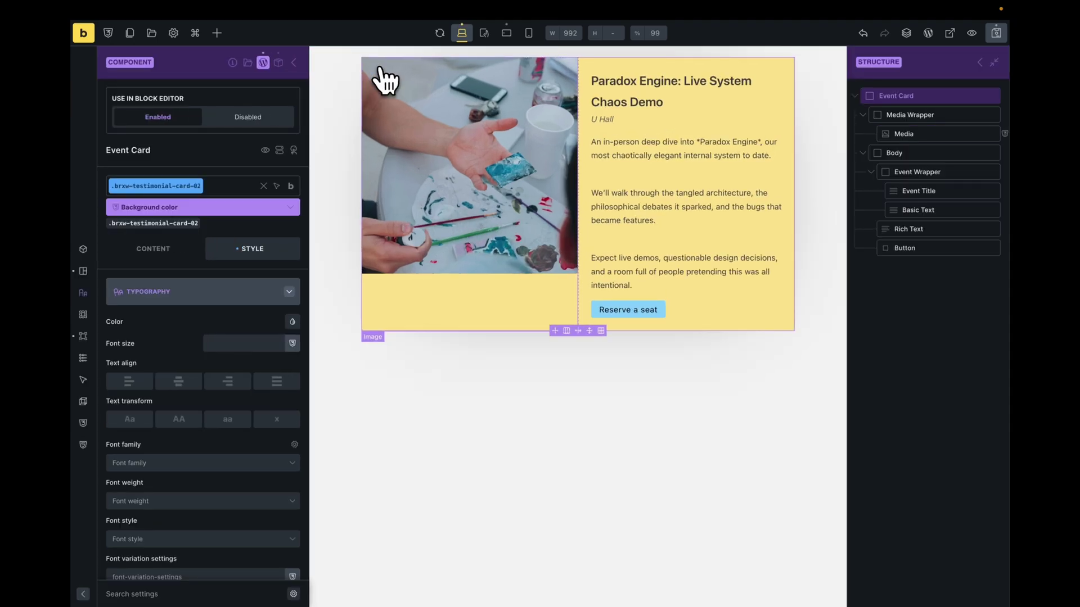
{"action": "left_click", "coordinate": [914, 193]}
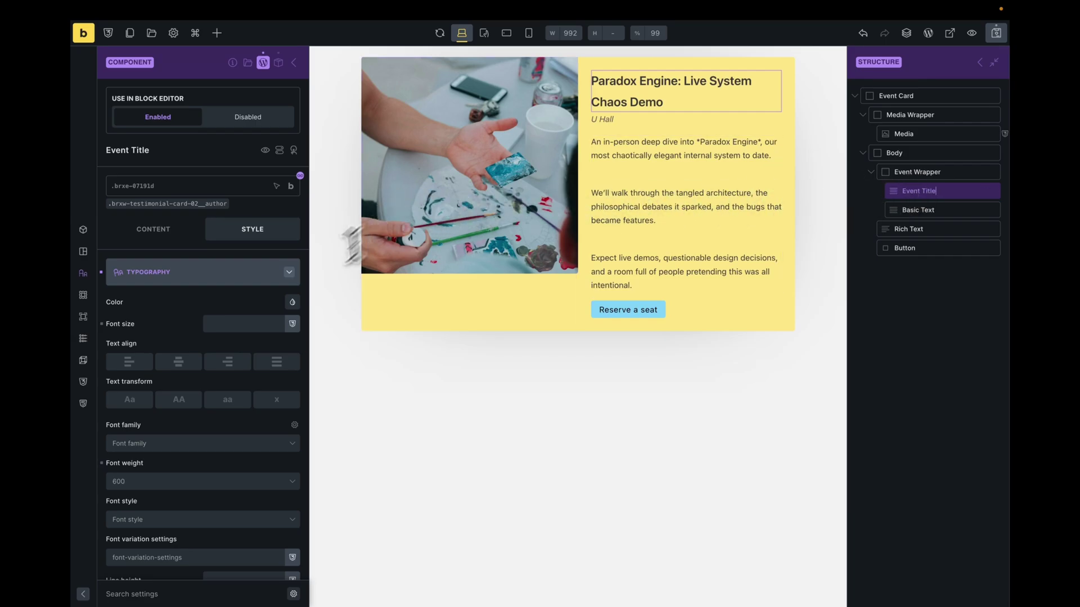
{"action": "left_click", "coordinate": [253, 325]}
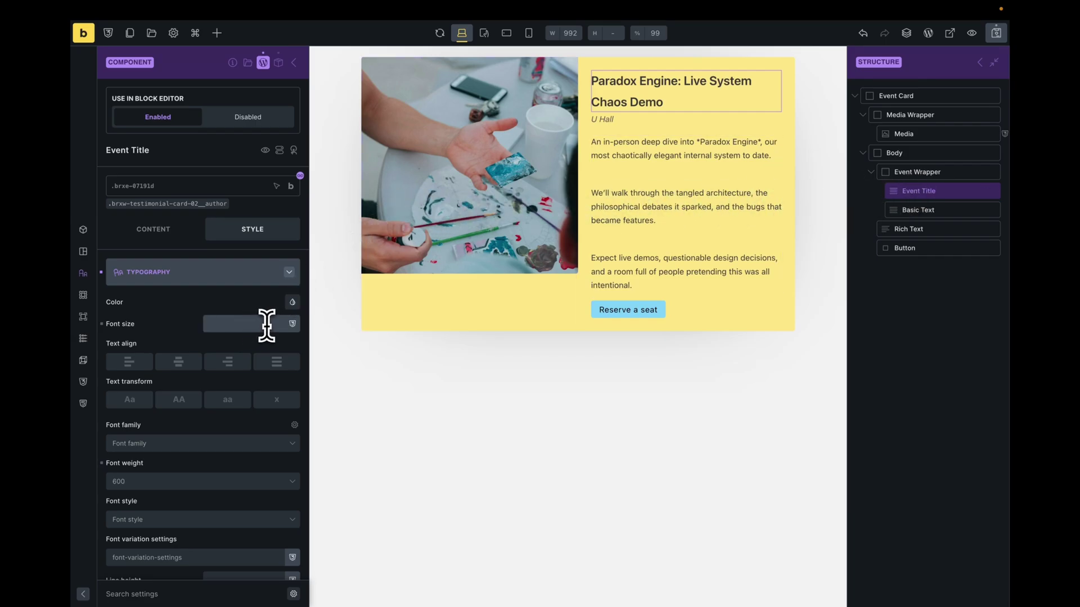
{"action": "type", "text": "55"}
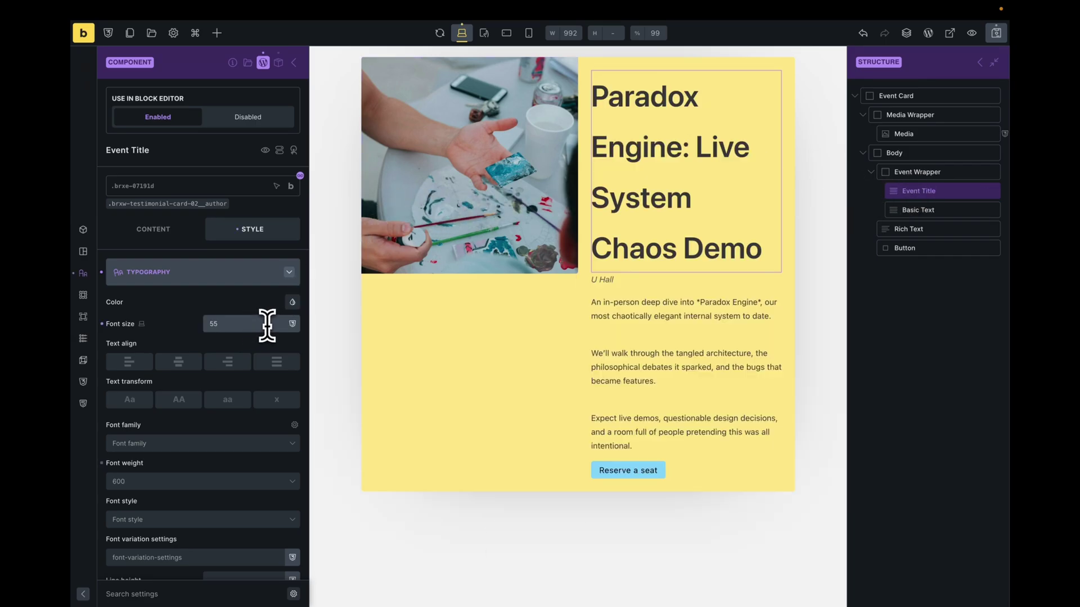
{"action": "key", "text": "BackSpace"}
{"action": "key", "text": "BackSpace"}
{"action": "type", "text": "32"}
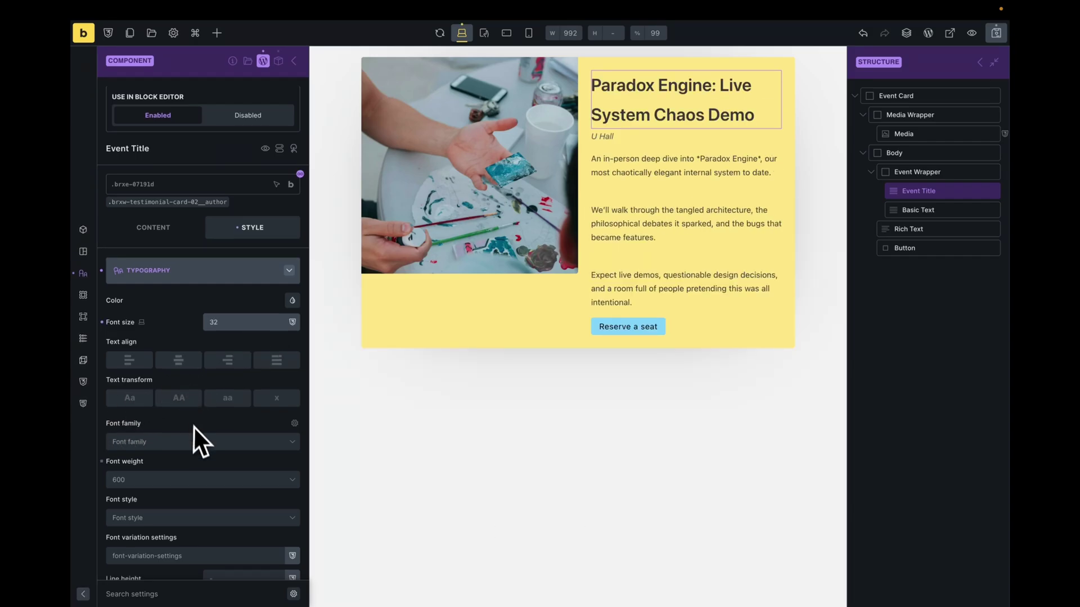
- Make the Event Title uppercase with font weight 900 and save with Cmd+S
{"action": "scroll", "coordinate": [194, 429], "scroll_direction": "down", "scroll_amount": 1}
{"action": "left_click", "coordinate": [177, 389]}
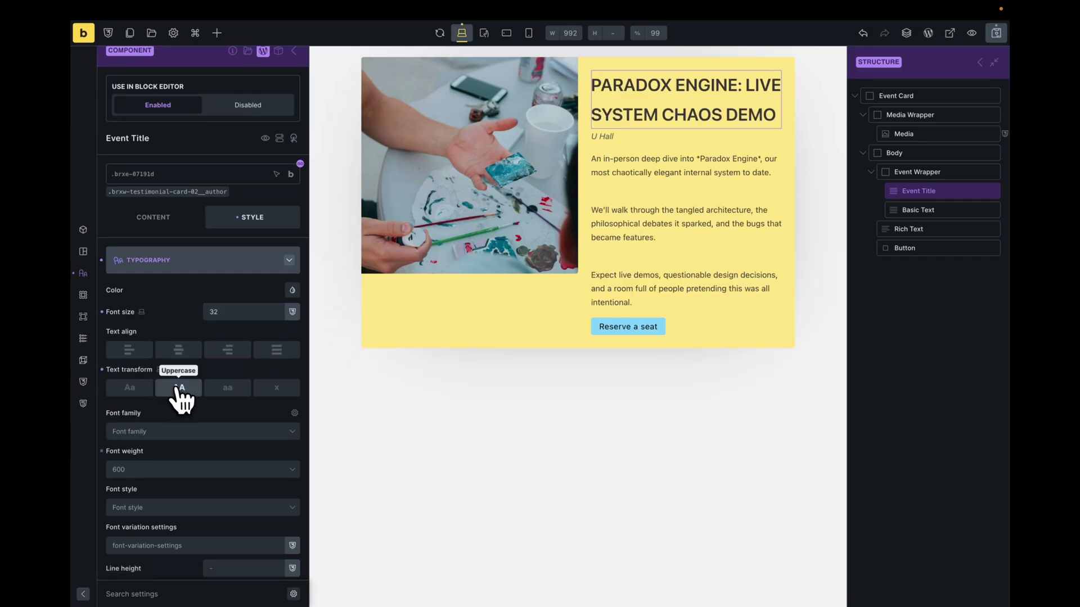
{"action": "scroll", "coordinate": [176, 390], "scroll_direction": "down", "scroll_amount": 1}
{"action": "scroll", "coordinate": [178, 397], "scroll_direction": "down", "scroll_amount": 2}
{"action": "left_click", "coordinate": [178, 415]}
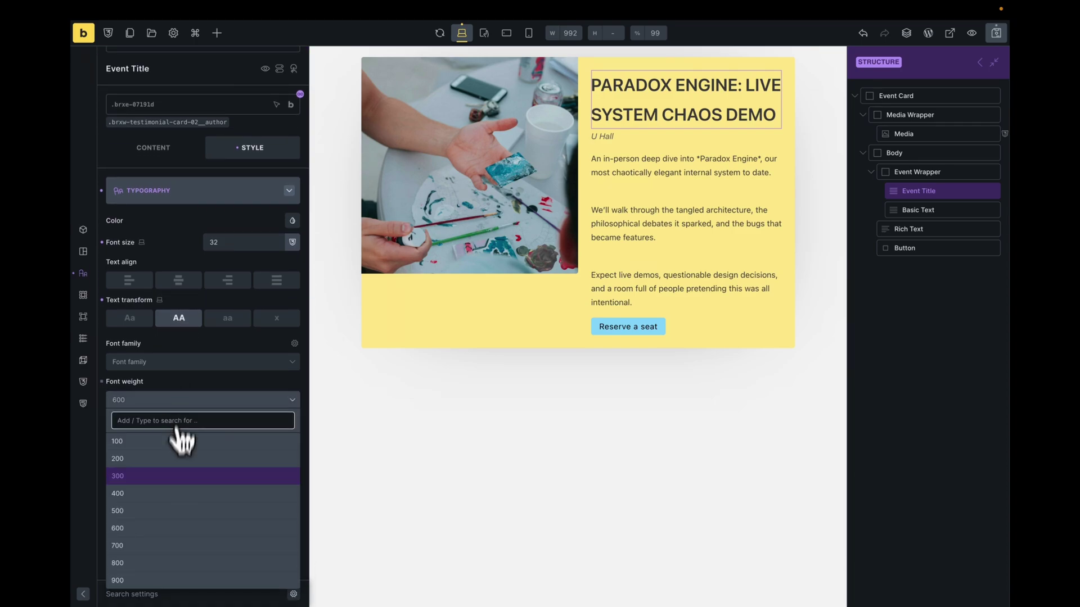
{"action": "left_click", "coordinate": [175, 579]}
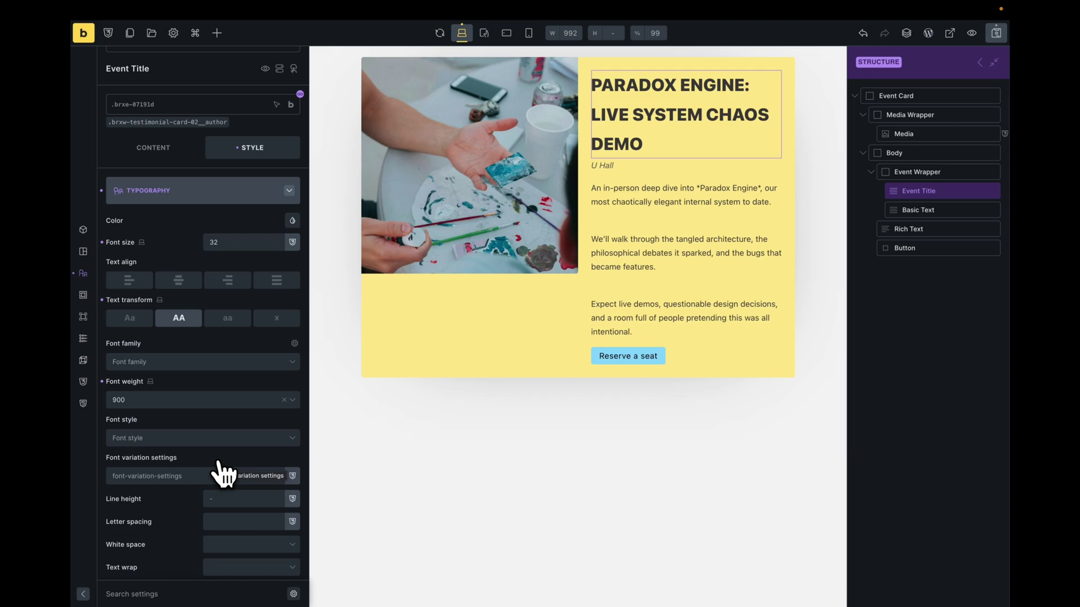
{"action": "key", "text": "super+s"}
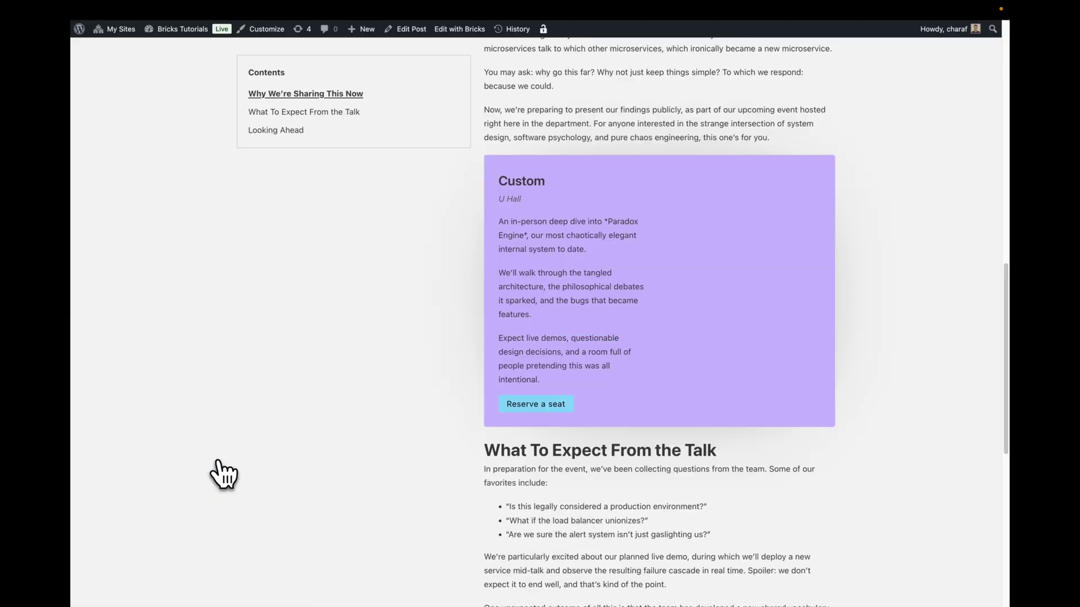
- Refresh both event posts so the Custom and Recursive Ladder titles render bold uppercase
{"action": "key", "text": "super+r"}
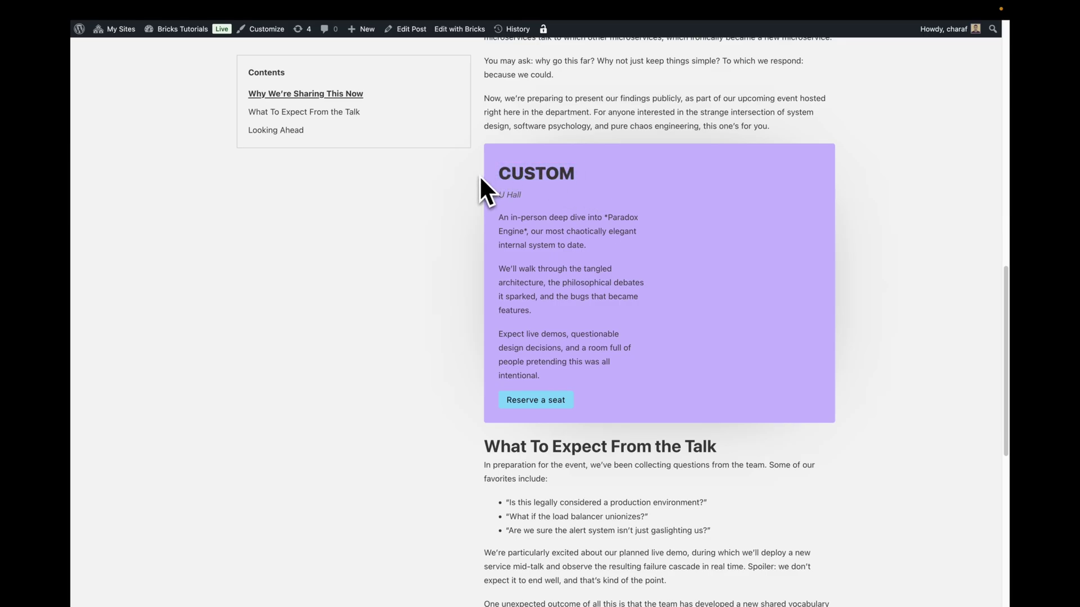
{"action": "key", "text": "ctrl+Tab"}
{"action": "key", "text": "super+r"}
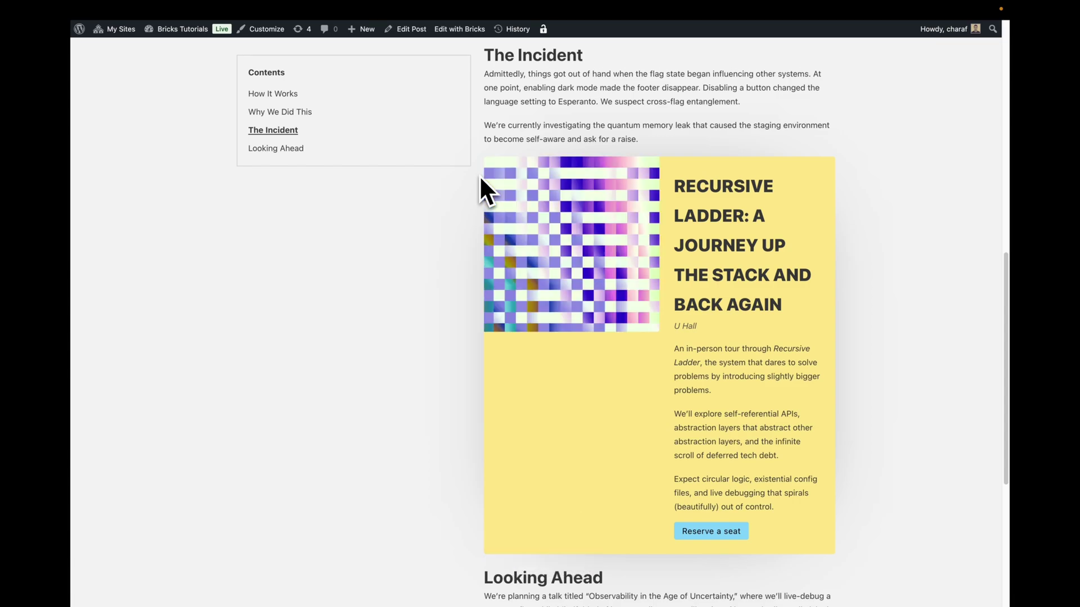
- Highlight the Recursive Ladder card heading to check its heavy uppercase wrapping, then deselect
{"action": "left_click_drag", "start_coordinate": [670, 180], "coordinate": [808, 308]}
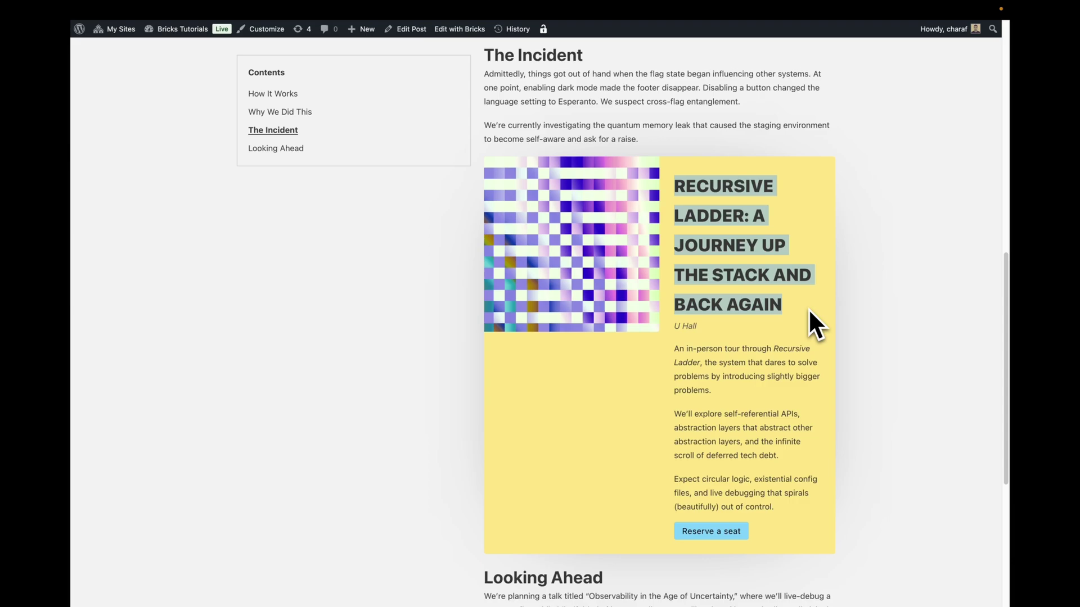
{"action": "left_click", "coordinate": [808, 308]}
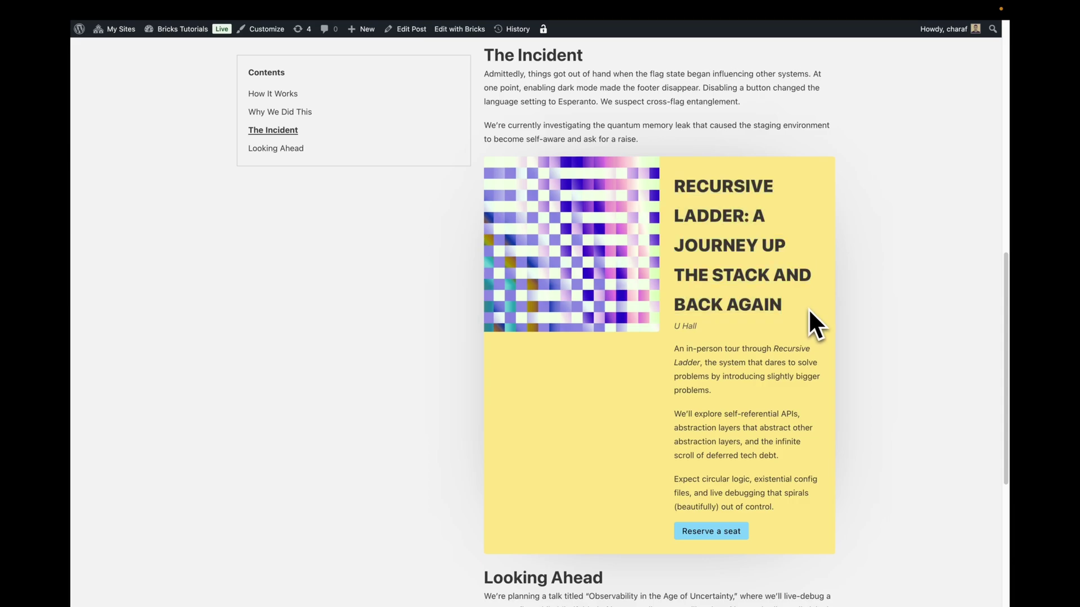